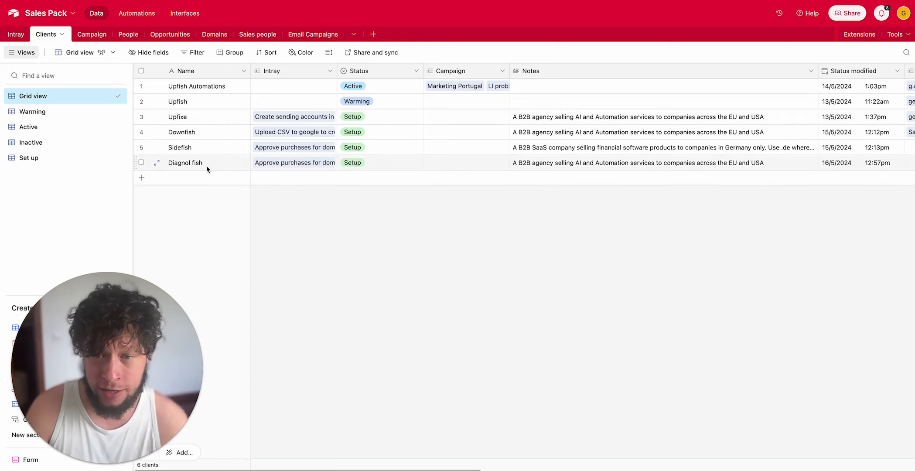
# Step: Add a blank record at the end of the Campaign table
pyautogui.click(91, 34)
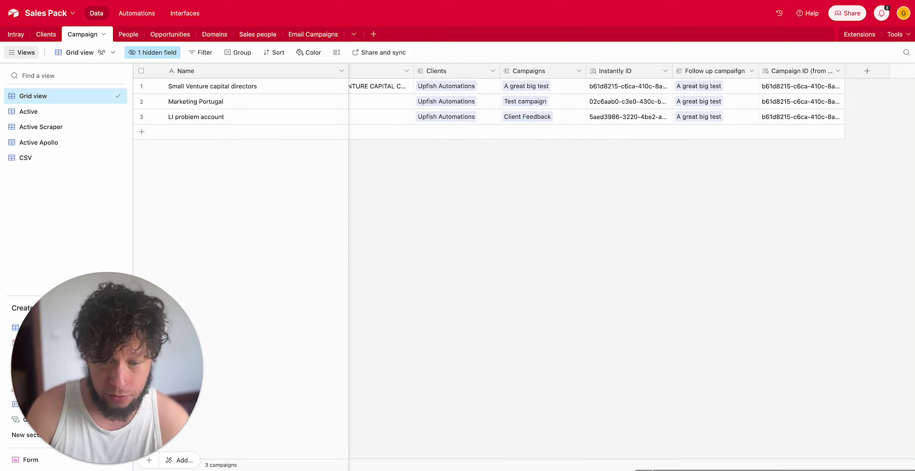
pyautogui.moveTo(652, 470); pyautogui.dragTo(152, 470)
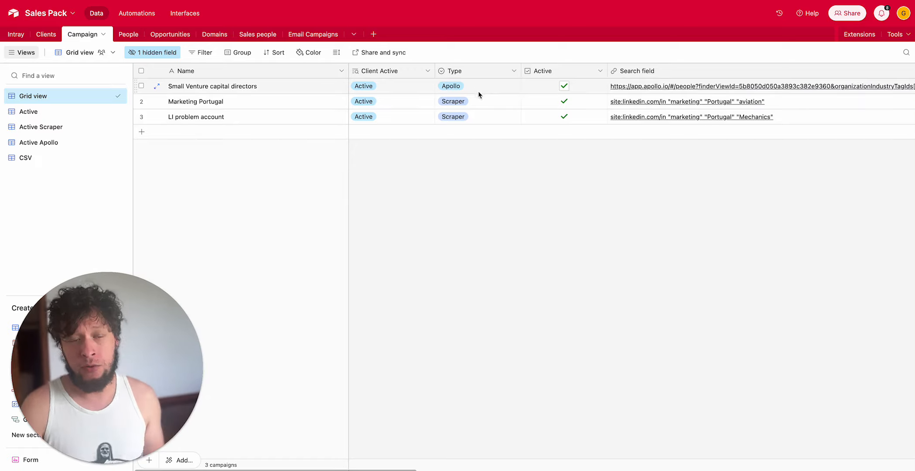
pyautogui.click(675, 133)
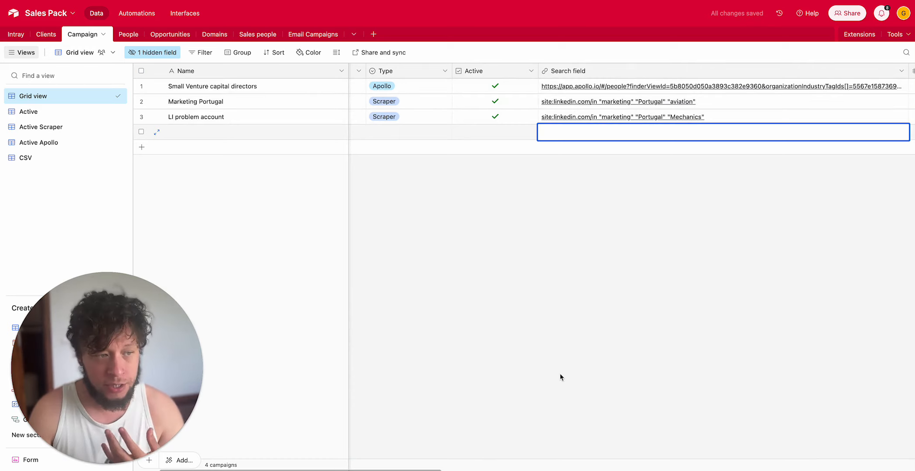
# Step: Link the new Campaign record to the client Downfish in its Clients field
pyautogui.moveTo(444, 468); pyautogui.dragTo(621, 462)
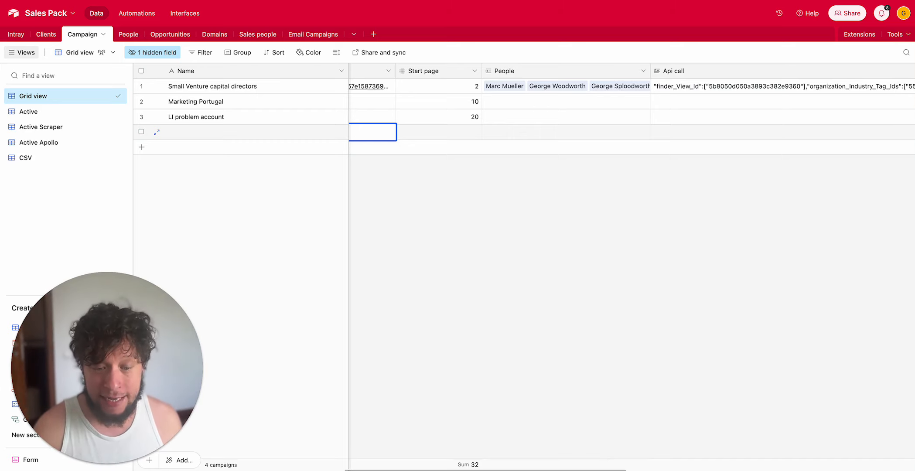
pyautogui.moveTo(585, 467); pyautogui.dragTo(850, 456)
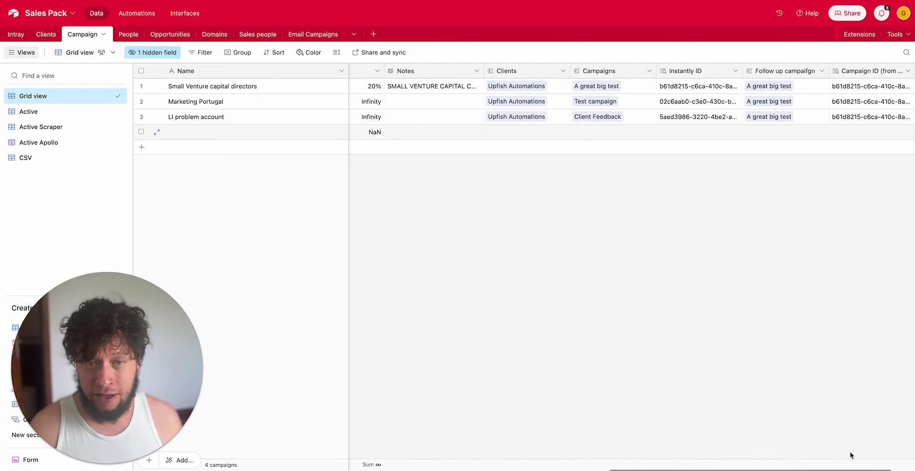
pyautogui.click(504, 133)
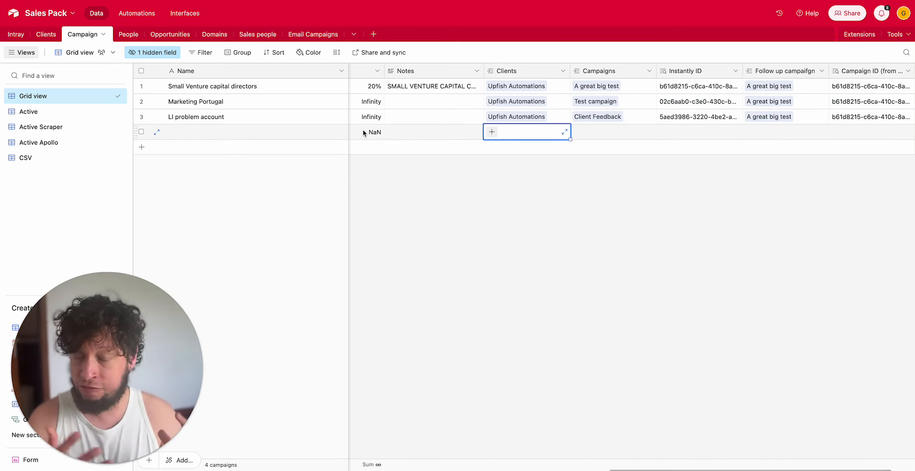
pyautogui.click(491, 132)
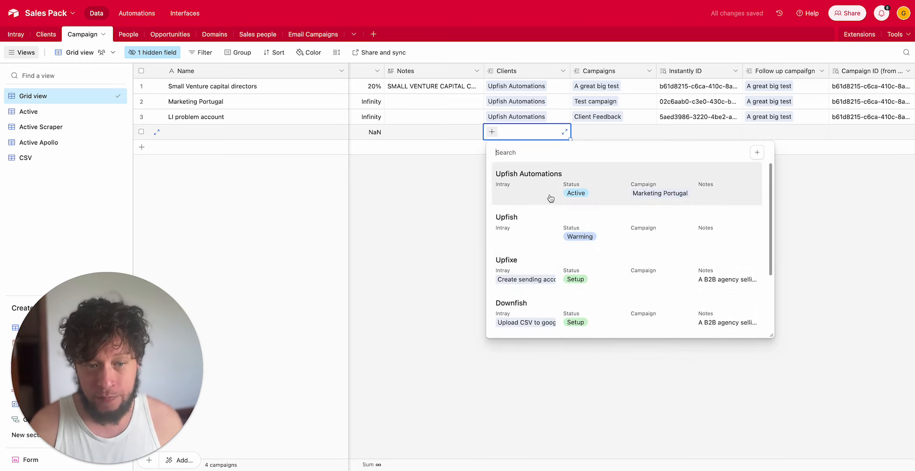
pyautogui.click(529, 304)
# Step: Link the email campaign "Test campaign" in the new record's Campaigns field
pyautogui.click(587, 139)
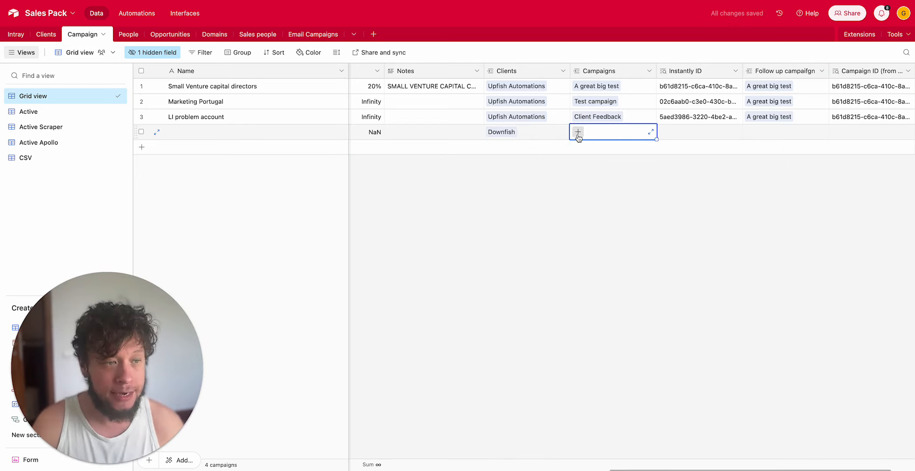
pyautogui.click(578, 132)
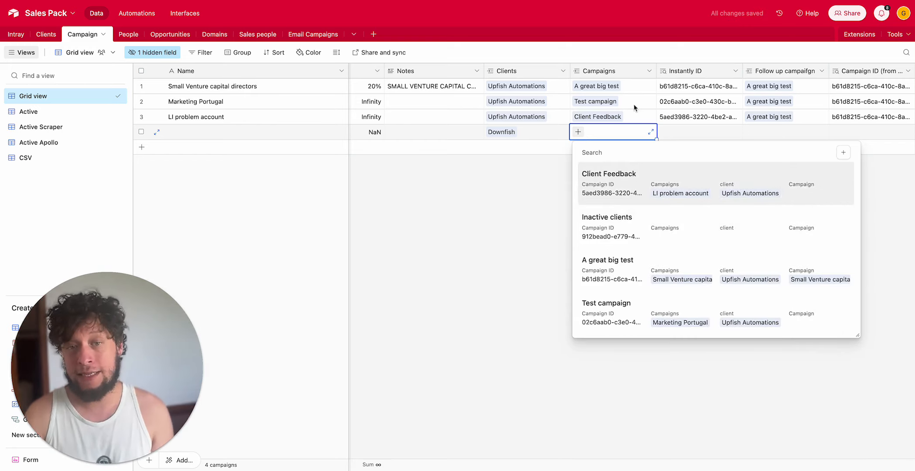
pyautogui.click(619, 311)
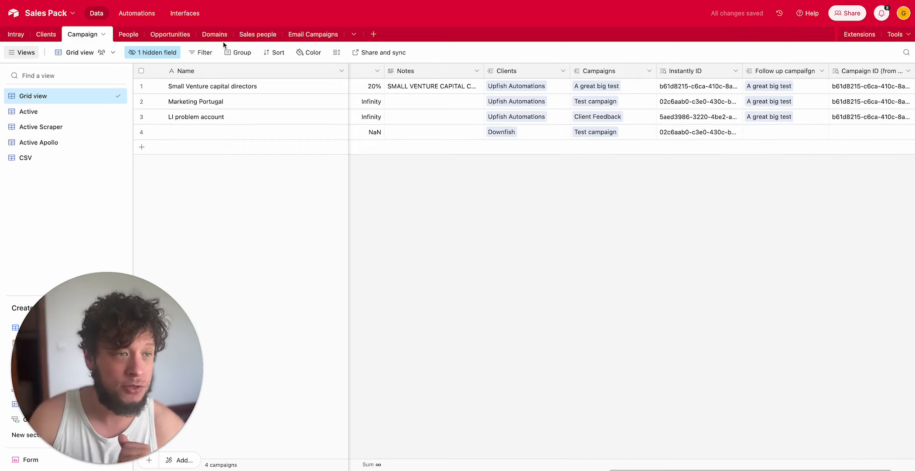
# Step: Examine the Email Campaigns table's names, campaign IDs and linked Campaigns records
pyautogui.click(305, 35)
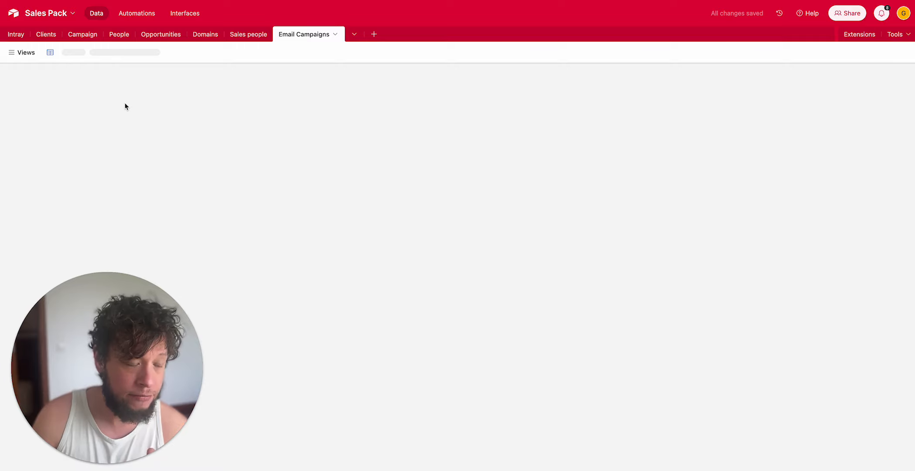
pyautogui.click(206, 90)
pyautogui.click(210, 105)
pyautogui.click(214, 137)
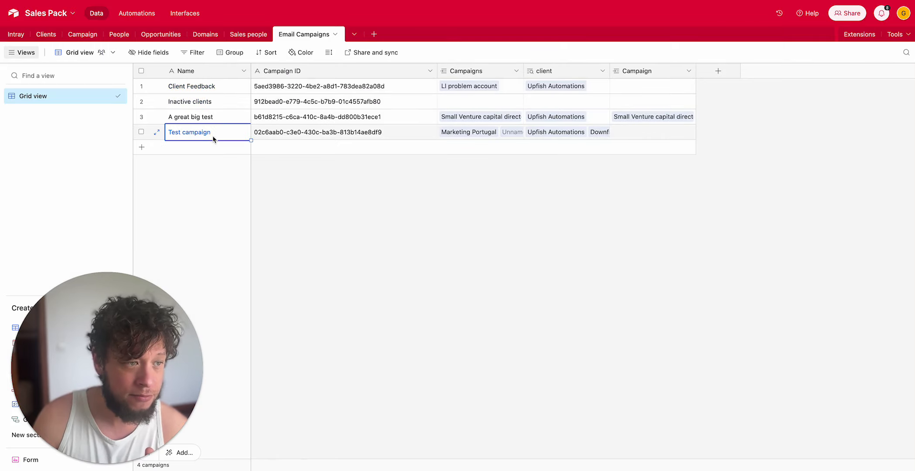
pyautogui.click(219, 116)
pyautogui.click(214, 91)
pyautogui.click(330, 89)
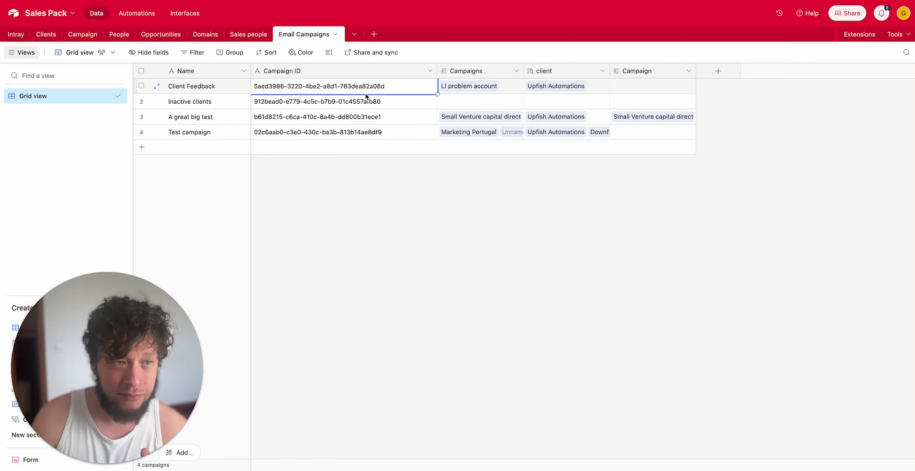
pyautogui.click(501, 71)
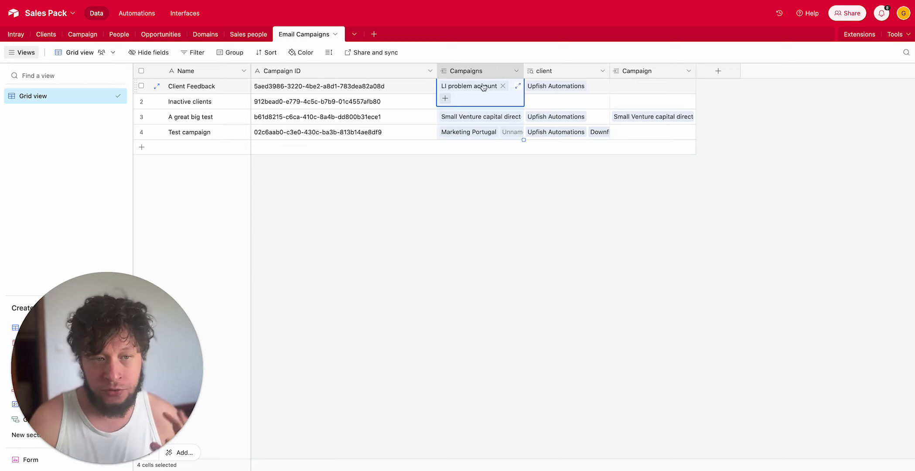
pyautogui.click(403, 205)
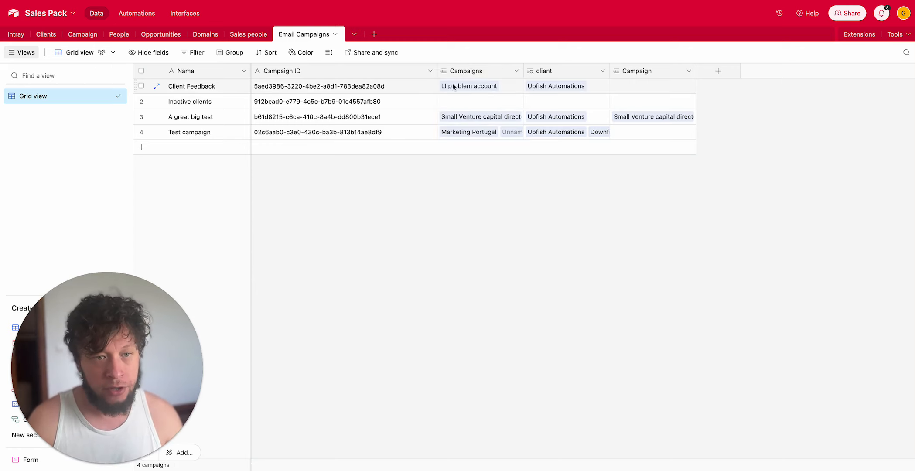
pyautogui.click(205, 87)
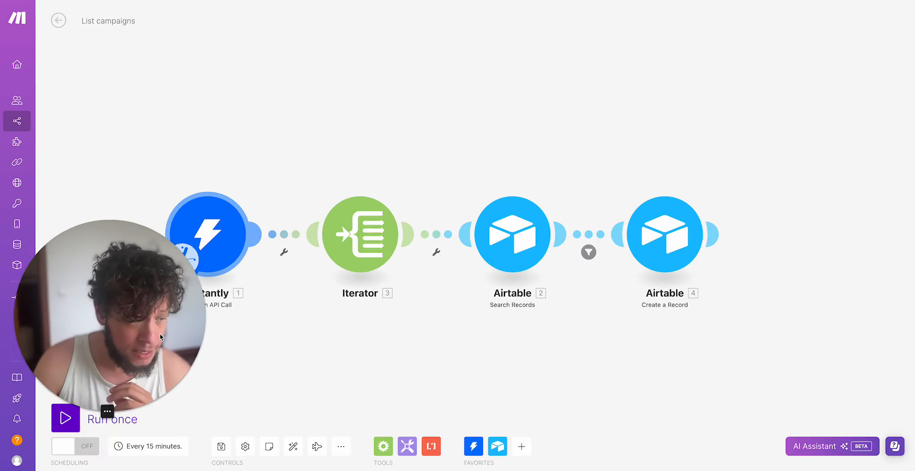
# Step: Switch to Make, run the List campaigns scenario once and check the request URL in the Instantly module's run details
pyautogui.click(69, 426)
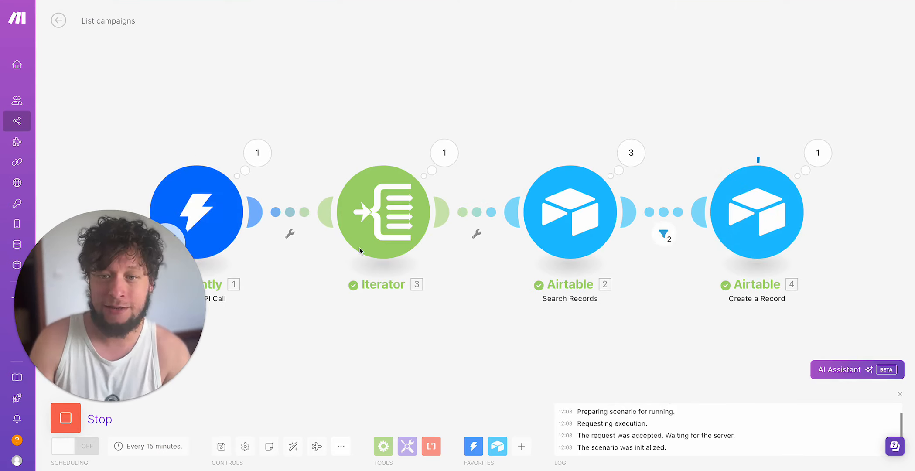
pyautogui.click(257, 153)
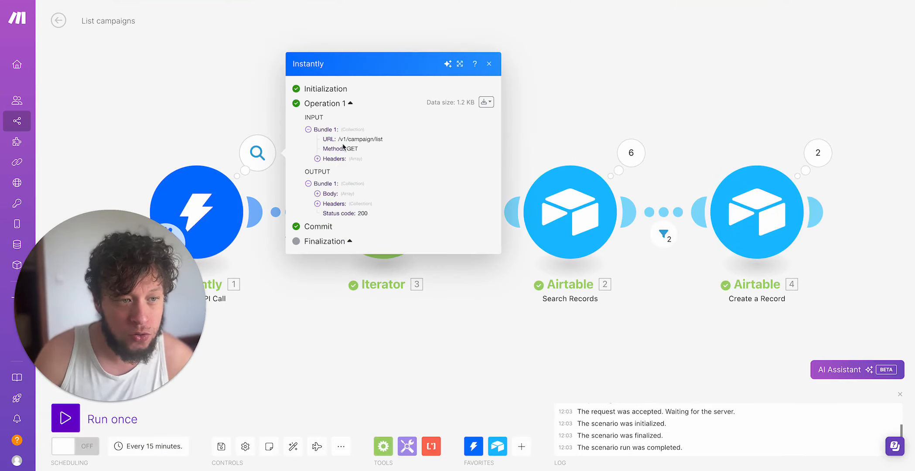
pyautogui.moveTo(346, 144); pyautogui.dragTo(381, 142)
pyautogui.click(379, 143)
# Step: Review the URL in the Instantly API call module's settings, leaving the configuration as it is
pyautogui.click(211, 214)
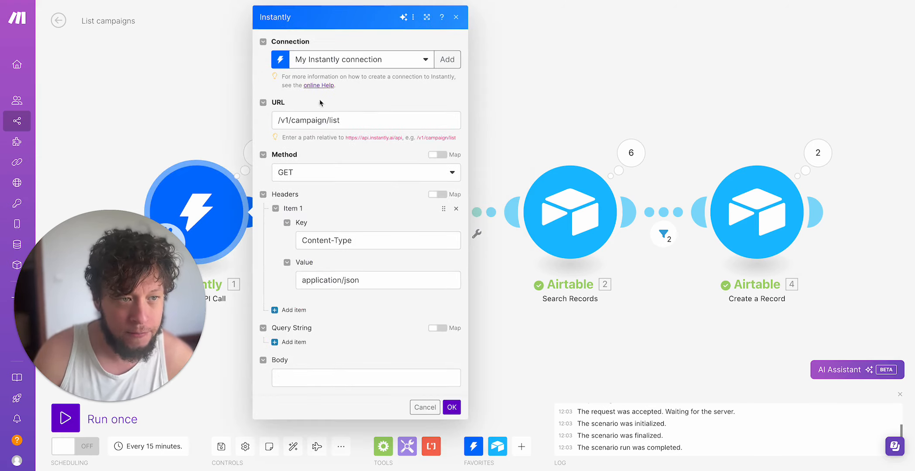
pyautogui.moveTo(296, 122); pyautogui.dragTo(356, 122)
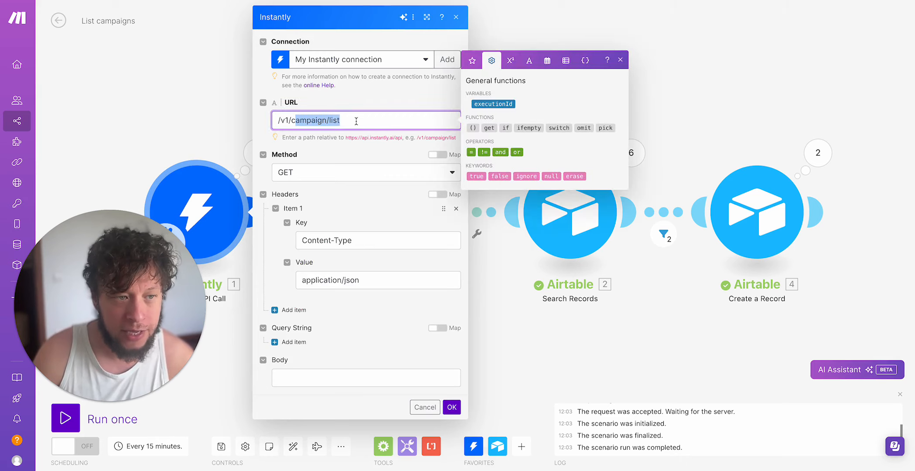
pyautogui.click(206, 132)
# Step: Expand the Instantly module's output body and each collection in it to inspect the campaign IDs and names
pyautogui.click(245, 150)
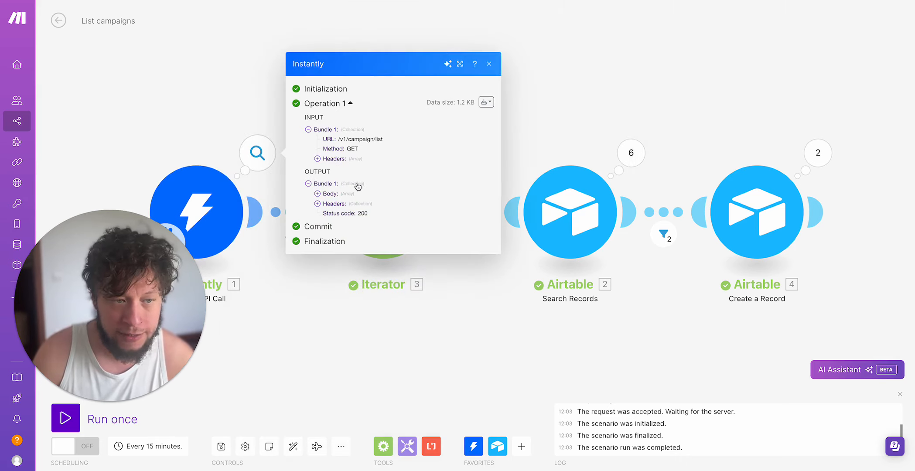
pyautogui.click(340, 194)
pyautogui.click(348, 180)
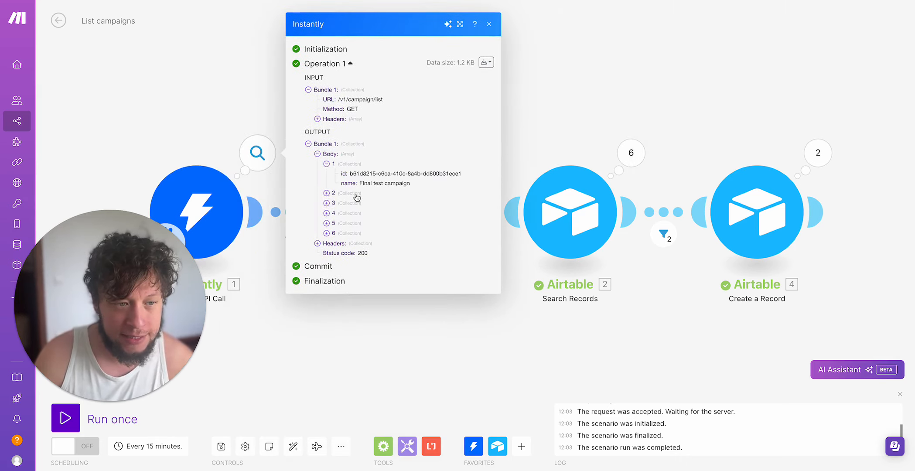
pyautogui.click(354, 194)
pyautogui.click(353, 217)
pyautogui.click(354, 246)
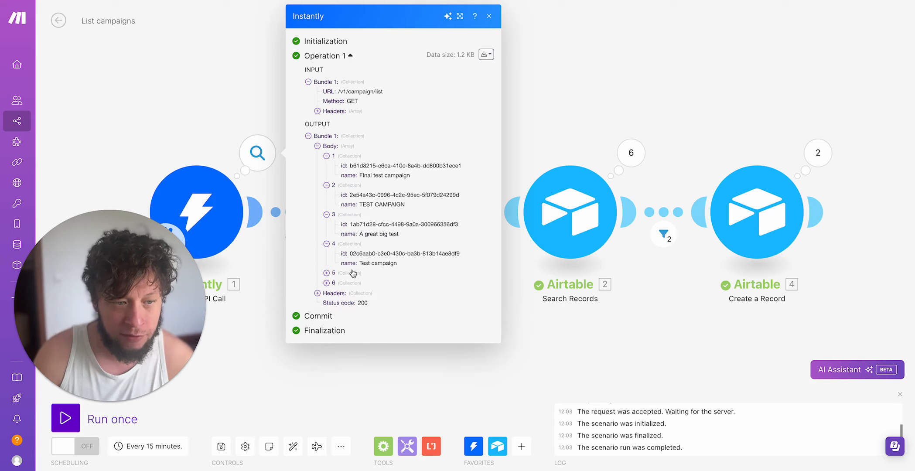
pyautogui.click(352, 272)
pyautogui.click(351, 303)
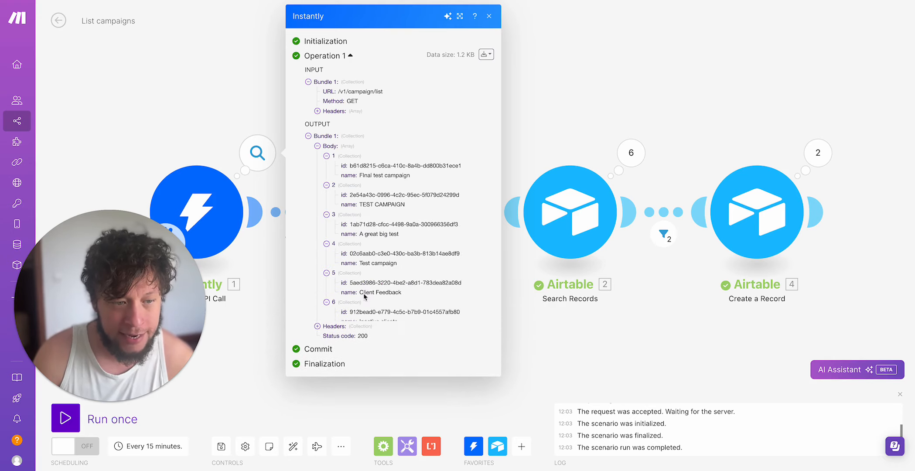
pyautogui.click(261, 343)
# Step: Review the Iterator's array mapping and the fields inside the Instantly Body array, leaving the mapping as it is
pyautogui.click(436, 160)
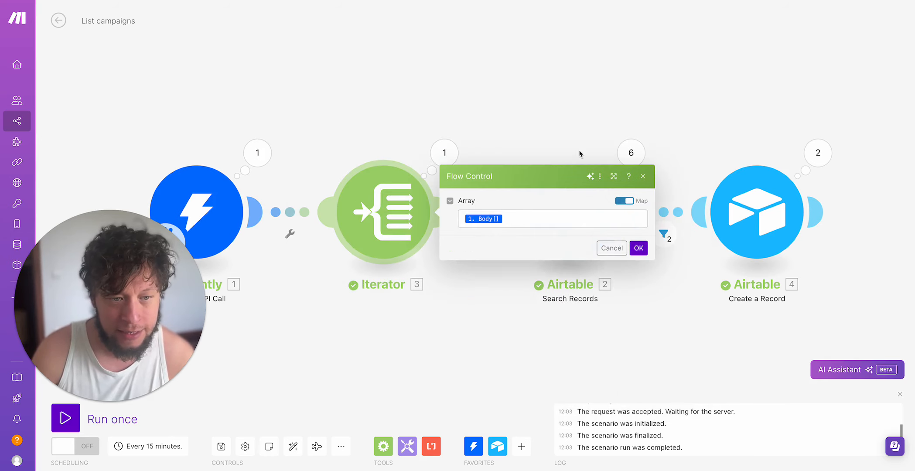
pyautogui.click(517, 223)
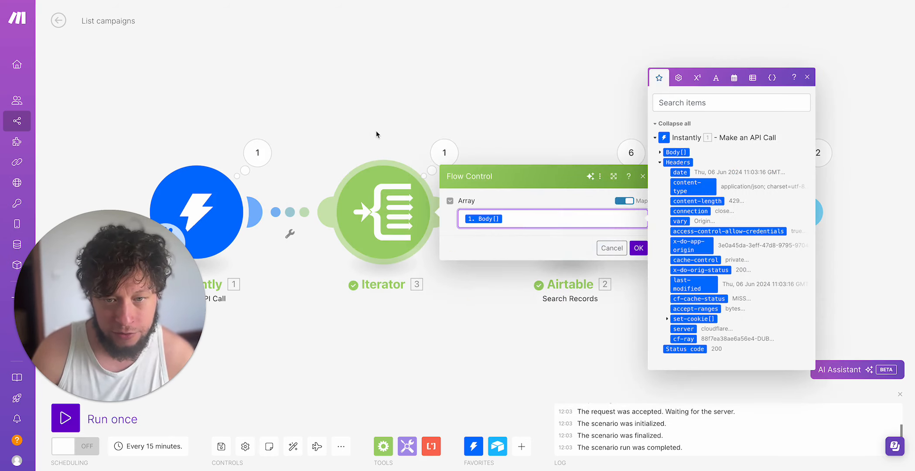
pyautogui.click(661, 154)
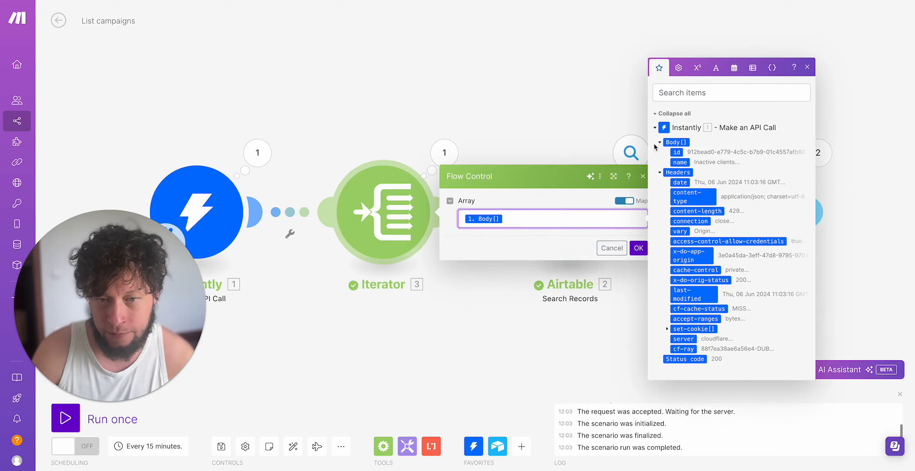
pyautogui.click(517, 127)
# Step: Inspect the Iterator's output bundles from the run, including bundle 6
pyautogui.click(445, 152)
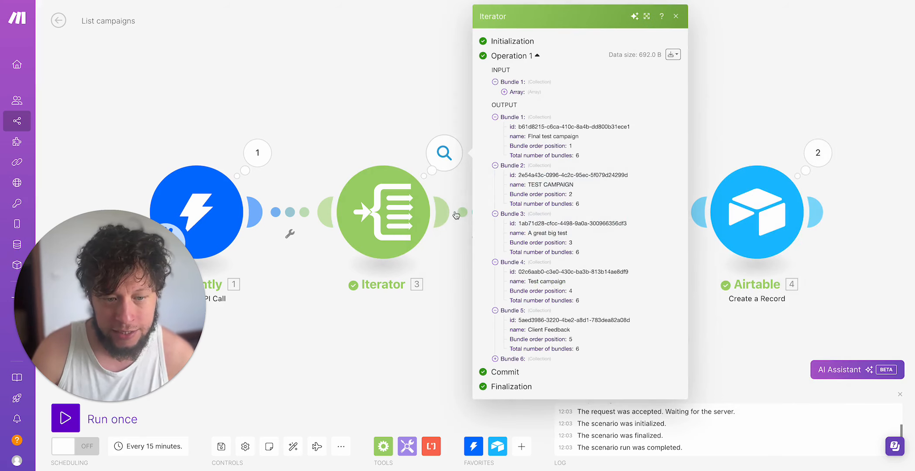
pyautogui.click(496, 359)
pyautogui.click(419, 355)
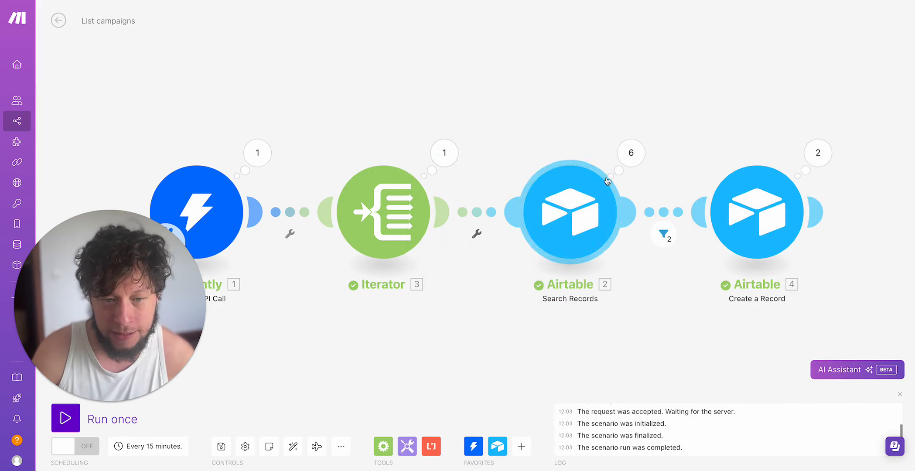
# Step: Review the Airtable Search Records module's table and formula settings and the filter placed before Create a Record
pyautogui.click(589, 202)
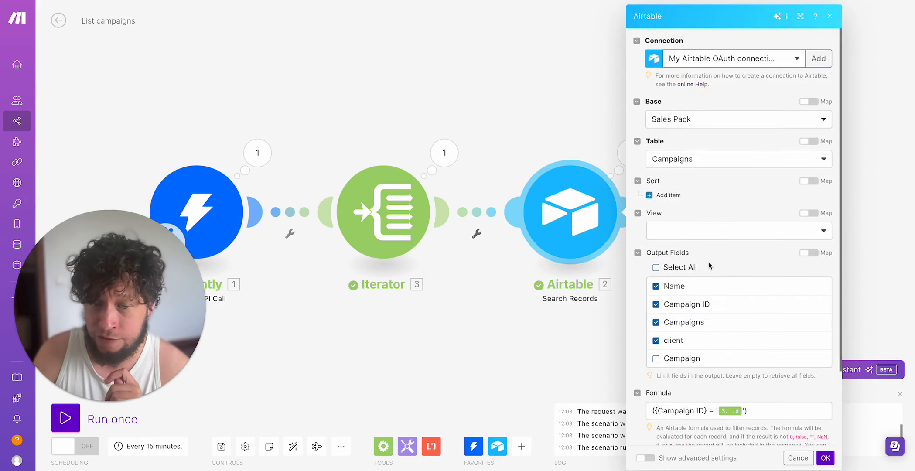
pyautogui.scroll(-2, 710, 265)
pyautogui.click(678, 322)
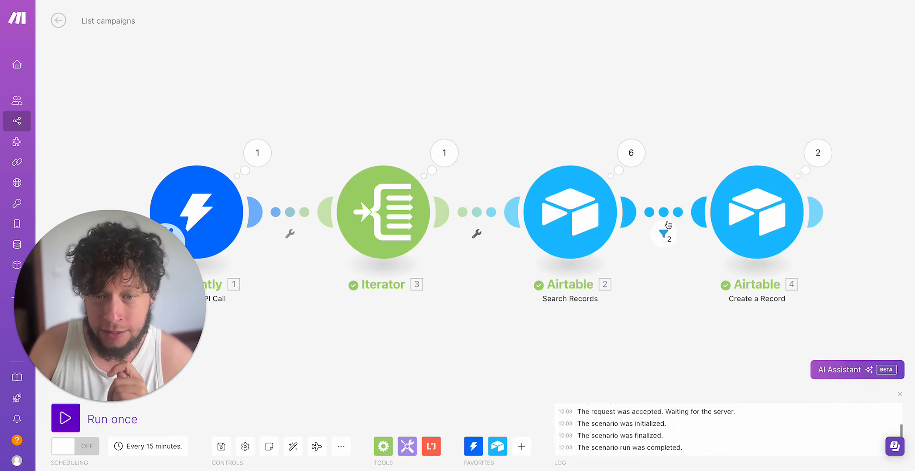
pyautogui.click(668, 224)
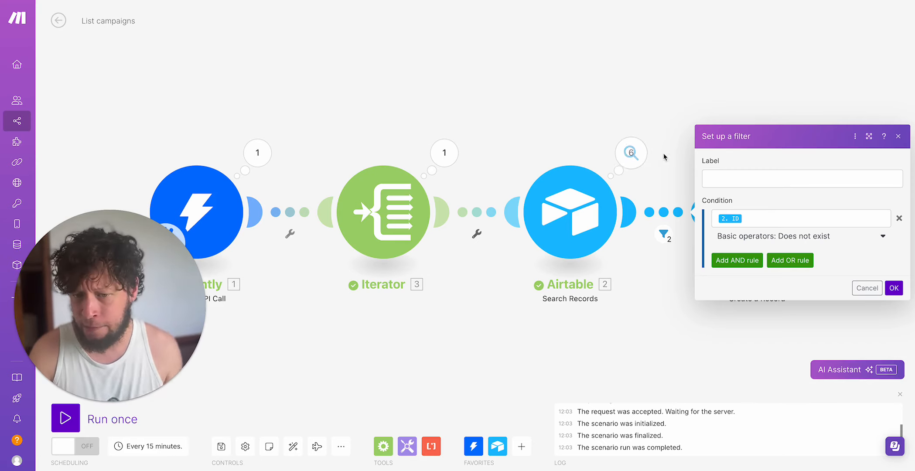
pyautogui.click(639, 321)
# Step: Expand both operations in the Create a Record module's run details to inspect the campaigns written to Airtable
pyautogui.click(810, 161)
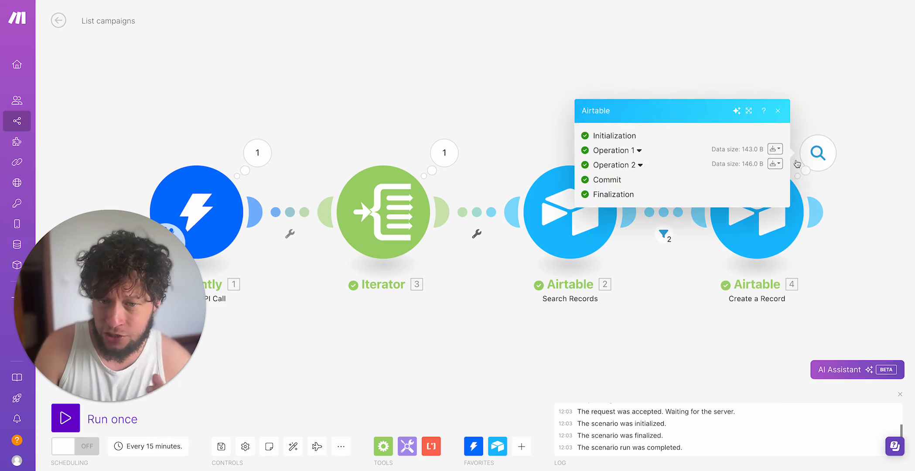
pyautogui.click(641, 146)
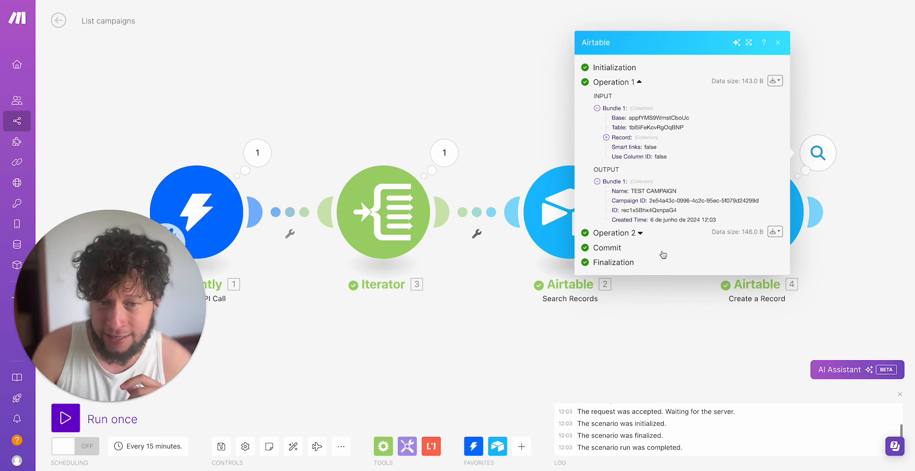
pyautogui.click(641, 234)
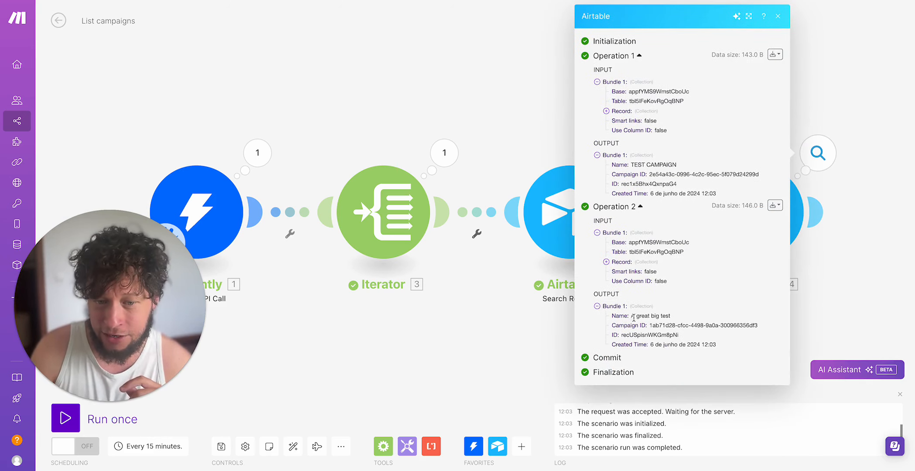
# Step: Examine the names of both campaigns in the Create a Record output, TEST CAMPAIGN and A great big test, and close the run details
pyautogui.moveTo(632, 316); pyautogui.dragTo(737, 322)
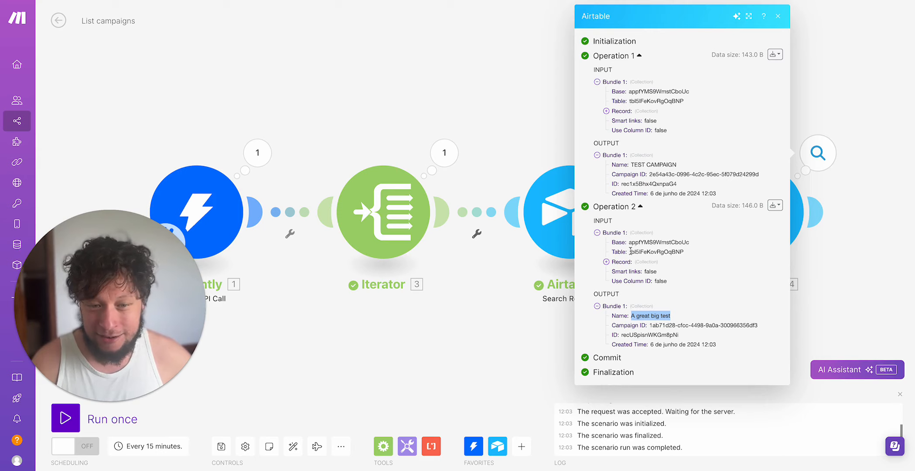
pyautogui.moveTo(638, 165); pyautogui.dragTo(666, 166)
pyautogui.moveTo(639, 315); pyautogui.dragTo(671, 316)
pyautogui.click(440, 322)
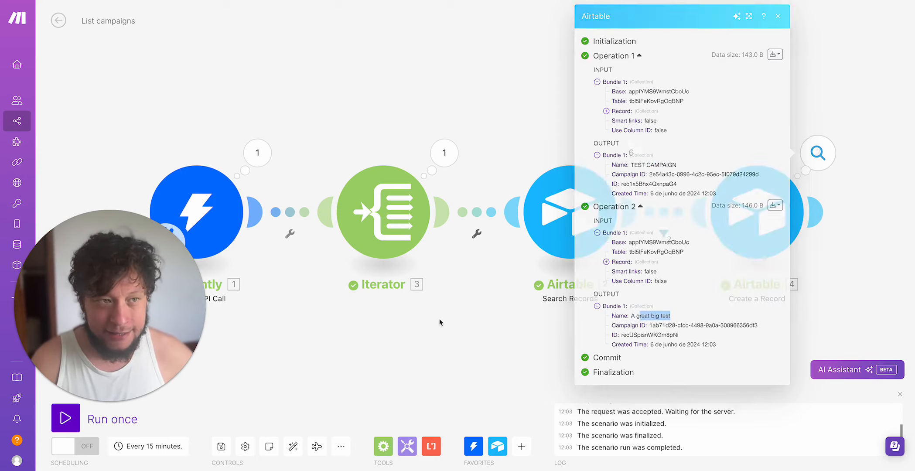
# Step: Switch to Airtable and check the names and Campaign ID of the newly synced records in the Email Campaigns table
pyautogui.hotkey('ctrl', 'Tab')
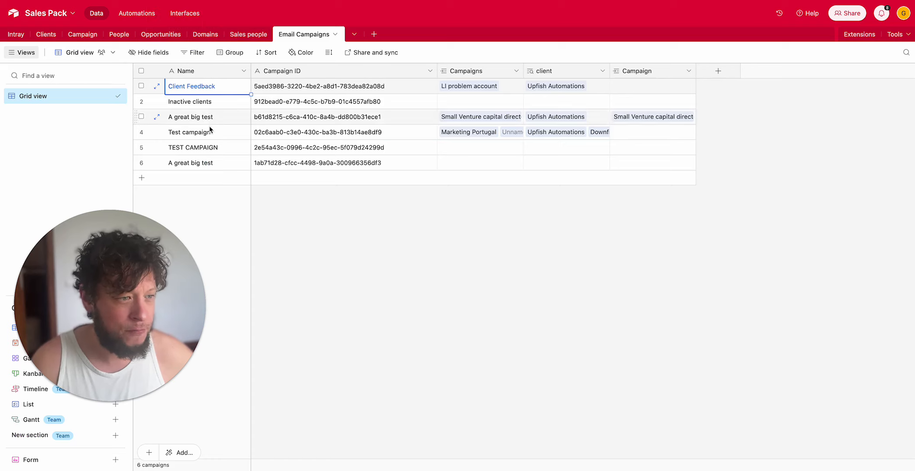
pyautogui.click(213, 150)
pyautogui.click(214, 165)
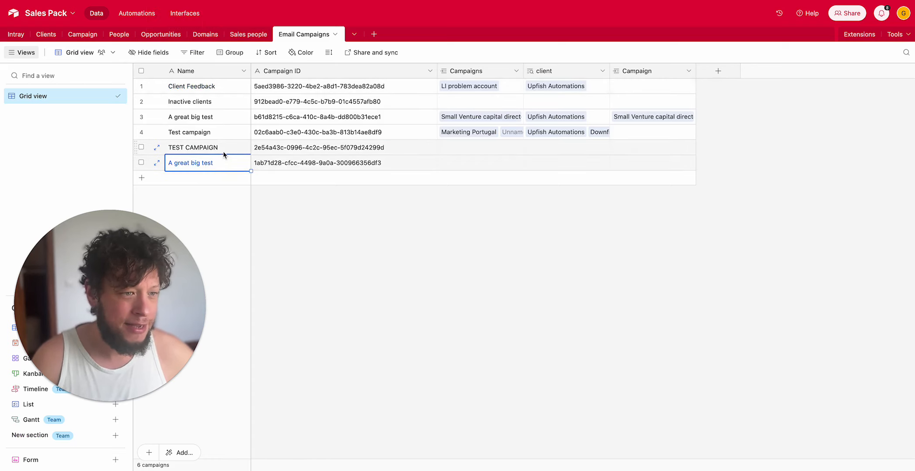
pyautogui.click(233, 146)
pyautogui.click(350, 152)
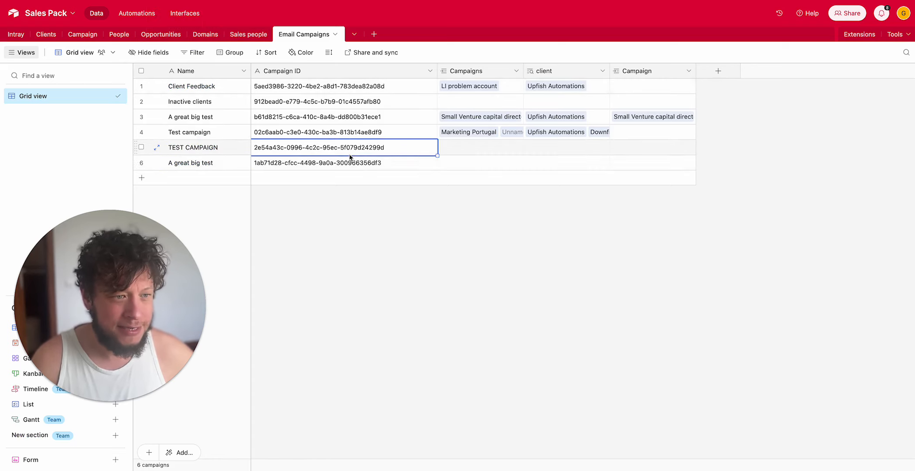
# Step: Add a record named "CTOs in POrtugal" to the Campaign table
pyautogui.click(91, 36)
pyautogui.click(226, 148)
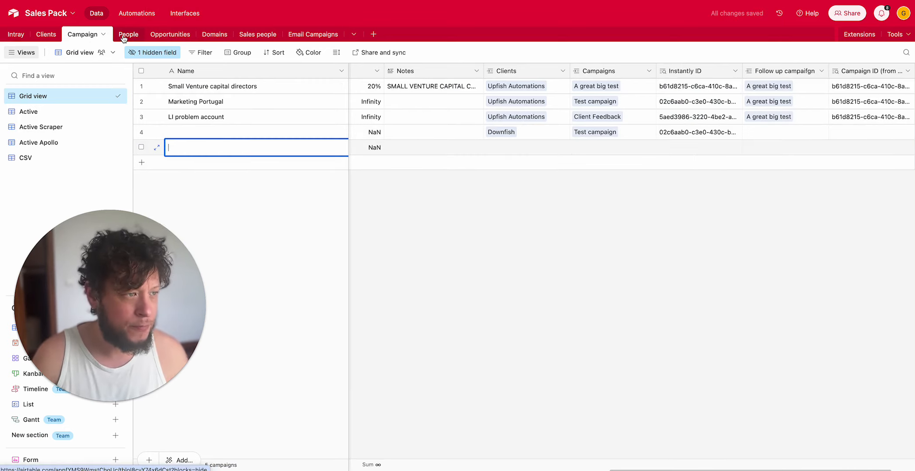
pyautogui.write('CTOs in POrtugal')
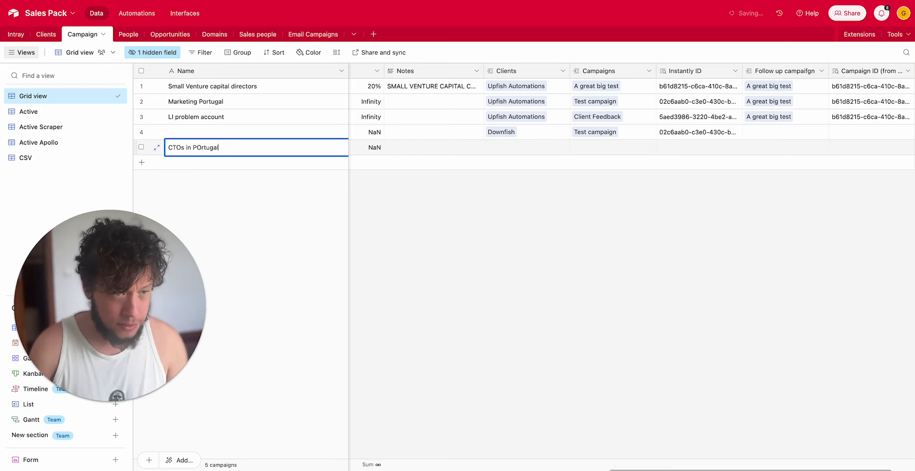
pyautogui.click(611, 306)
# Step: Mark the CTOs in POrtugal campaign as active and set its type to Apollo
pyautogui.moveTo(624, 470); pyautogui.dragTo(109, 467)
pyautogui.click(379, 150)
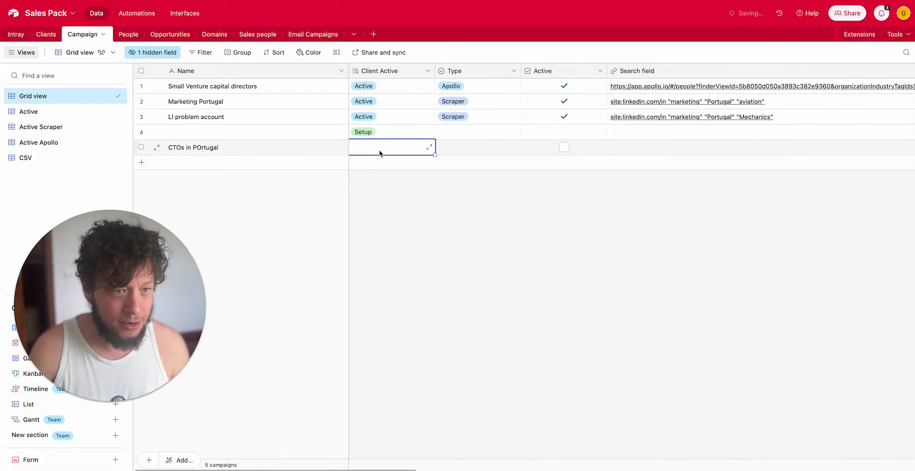
pyautogui.click(380, 150)
pyautogui.click(564, 148)
pyautogui.doubleClick(496, 152)
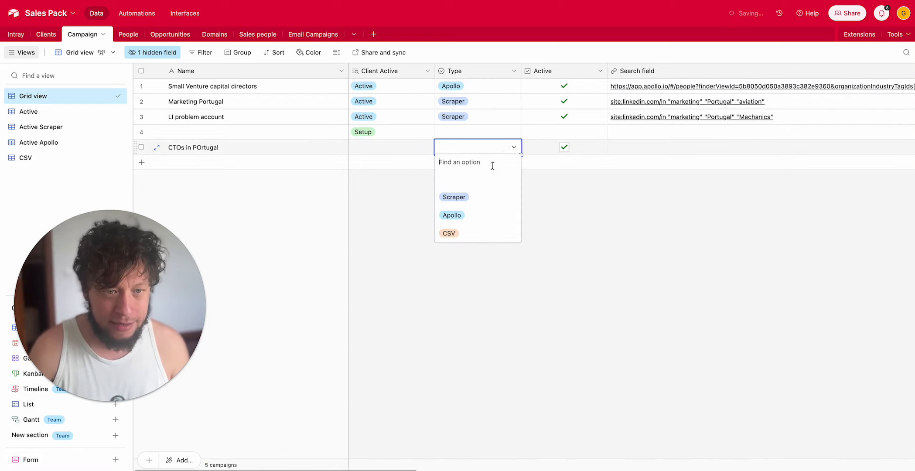
pyautogui.click(482, 215)
# Step: Copy the Apollo search URL from the Small Venture capital directors record into the Search field of CTOs in POrtugal
pyautogui.click(783, 84)
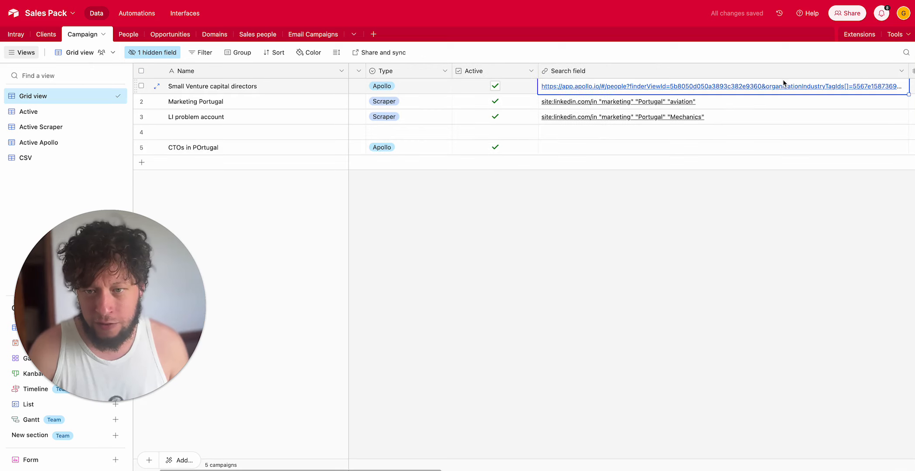
pyautogui.hotkey('ctrl', 'c')
pyautogui.click(623, 147)
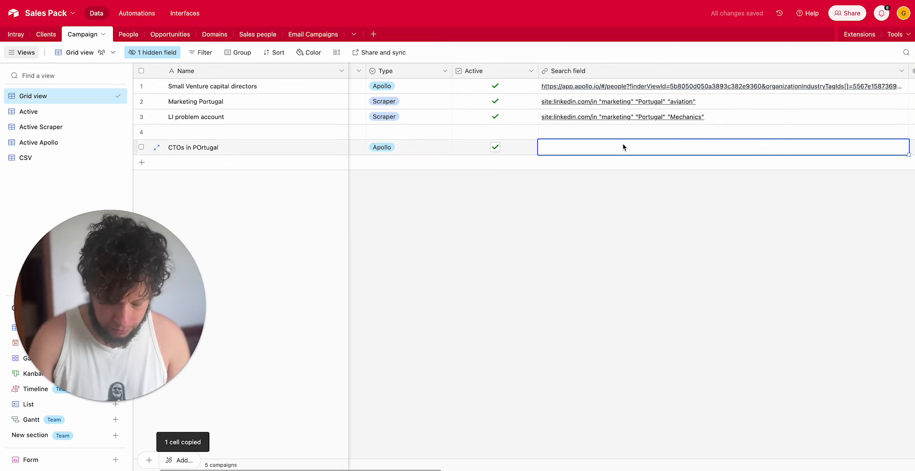
pyautogui.hotkey('ctrl', 'v')
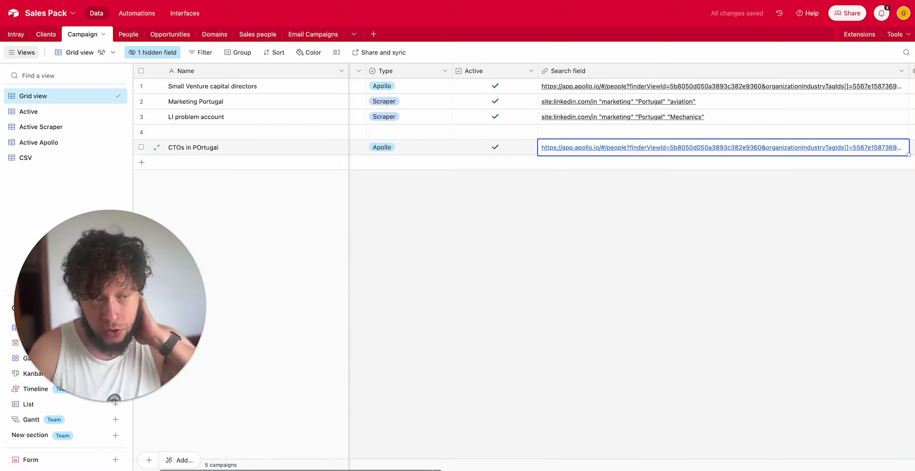
# Step: Link the CTOs in POrtugal campaign to the client Upfish Automations by searching for "upfish"
pyautogui.moveTo(433, 470); pyautogui.dragTo(836, 439)
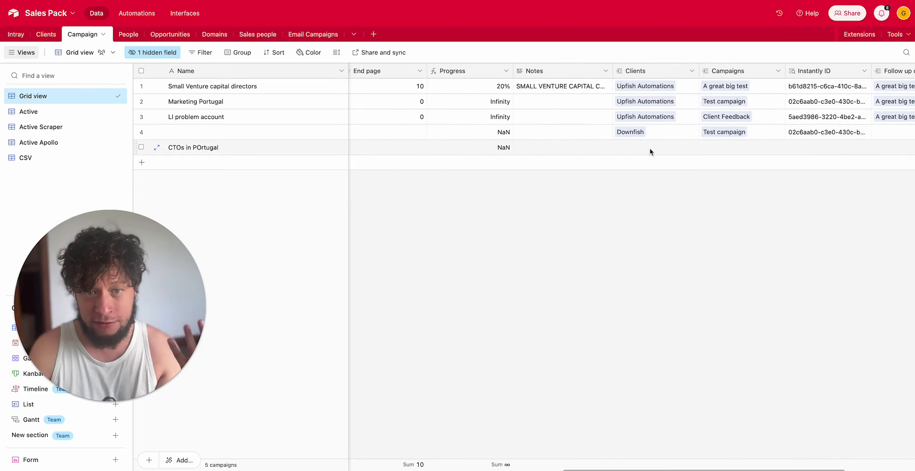
pyautogui.click(636, 152)
pyautogui.click(627, 150)
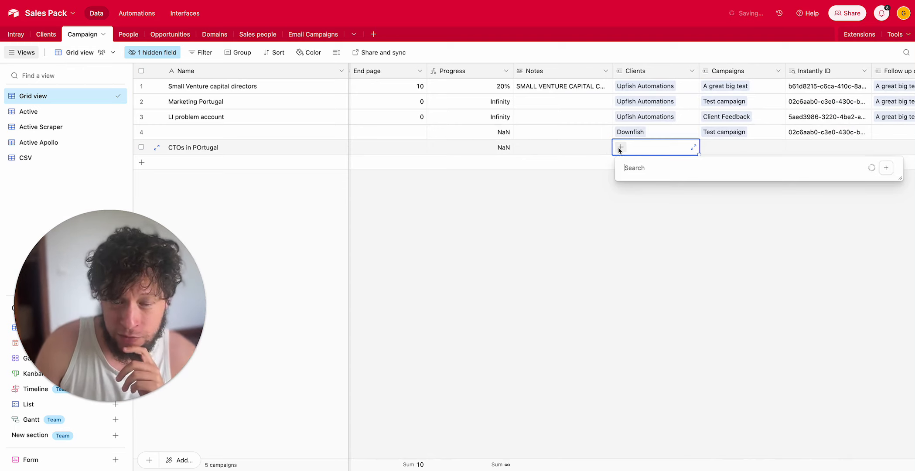
pyautogui.write('fish')
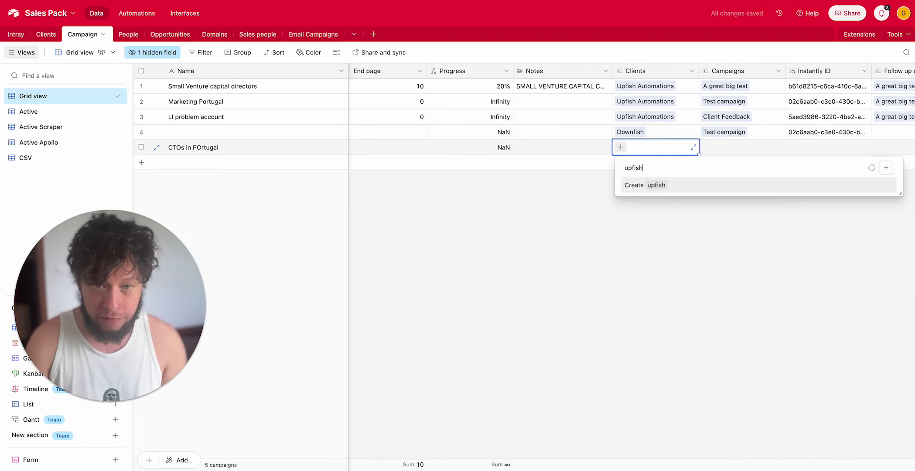
pyautogui.press('Return')
# Step: Link CTOs in POrtugal to the A great big test email campaign whose ID starts with 1ab71d28, and check its Instantly ID
pyautogui.click(716, 150)
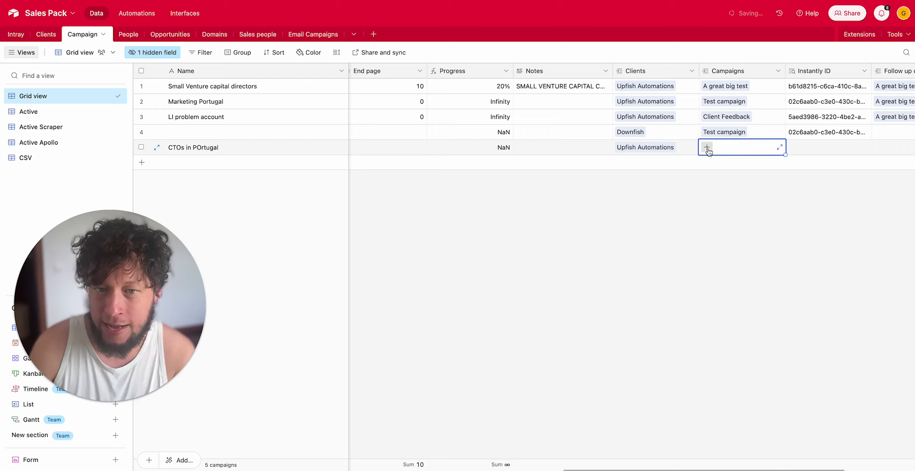
pyautogui.click(707, 147)
pyautogui.scroll(-2, 662, 267)
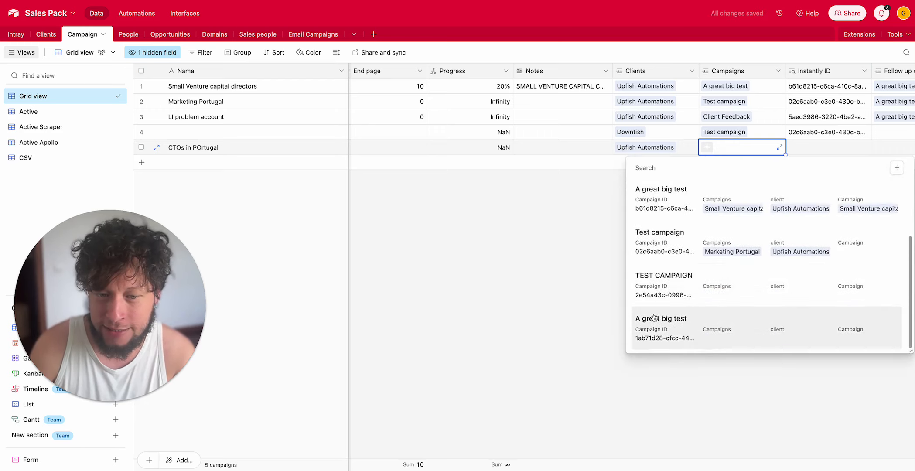
pyautogui.click(653, 308)
pyautogui.click(636, 236)
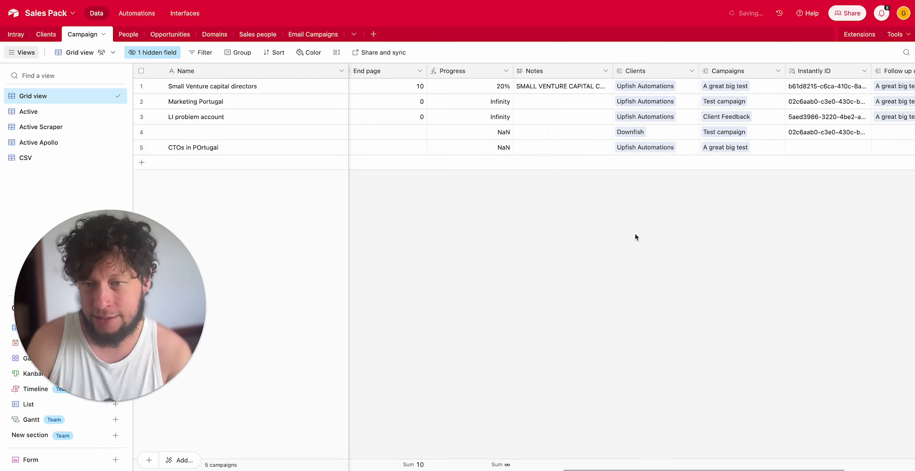
pyautogui.click(805, 147)
pyautogui.hotkey('ctrl', 'v')
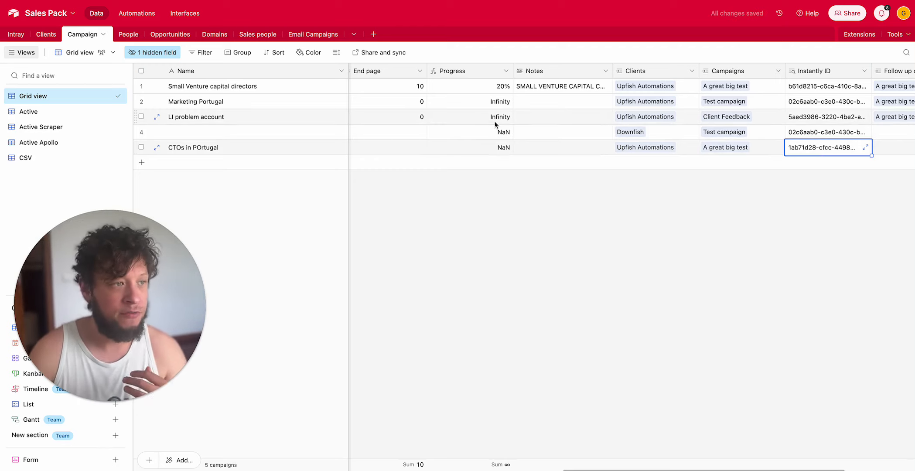
# Step: Open the People table and examine the first record's fields, from status and contact details through location and company data to First campaign
pyautogui.click(135, 38)
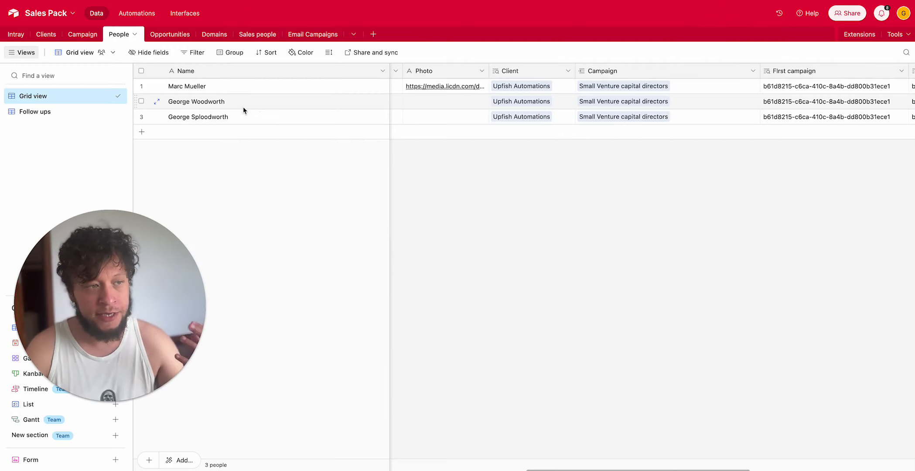
pyautogui.click(257, 104)
pyautogui.click(272, 90)
pyautogui.press('Down')
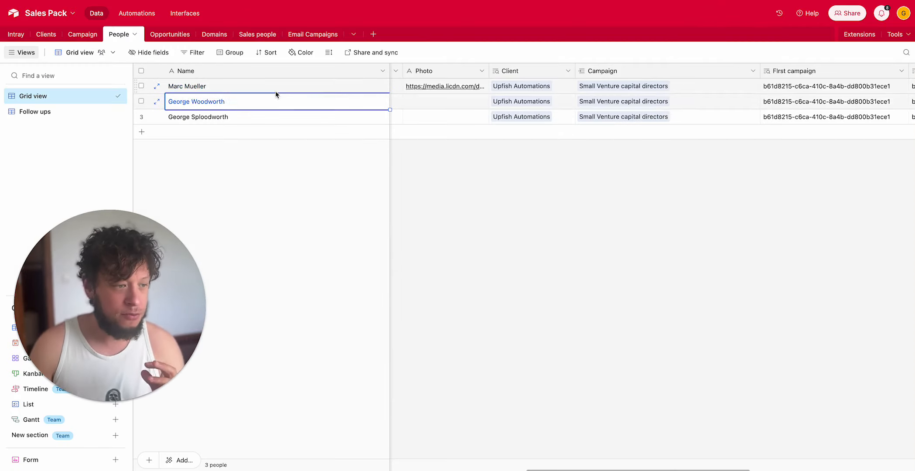
pyautogui.press('Up')
pyautogui.press('Right')
pyautogui.press('Left')
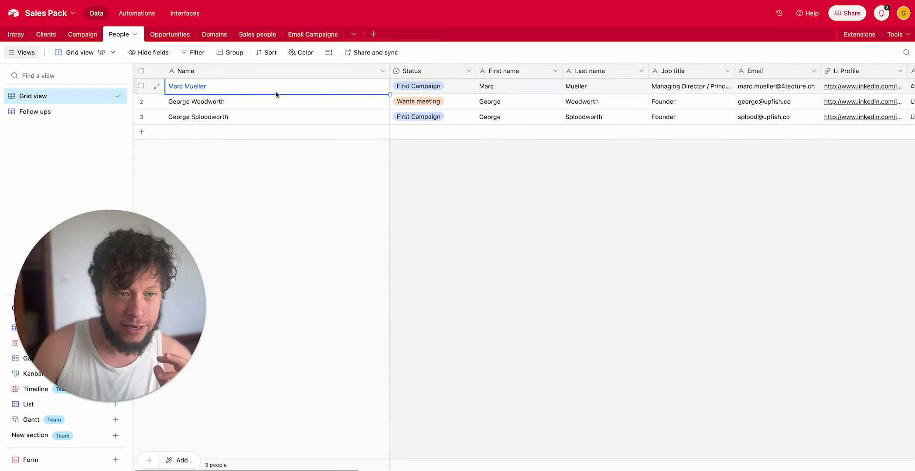
pyautogui.press('Right')
pyautogui.press('Right')
pyautogui.press('Left')
pyautogui.press('Right')
pyautogui.press('Right')
pyautogui.press('Right')
pyautogui.press('Right')
pyautogui.press('Right')
pyautogui.press('Right')
pyautogui.press('Right')
pyautogui.press('Right')
pyautogui.press('Right')
pyautogui.press('Right')
pyautogui.press('Right')
pyautogui.press('Right')
pyautogui.press('Right')
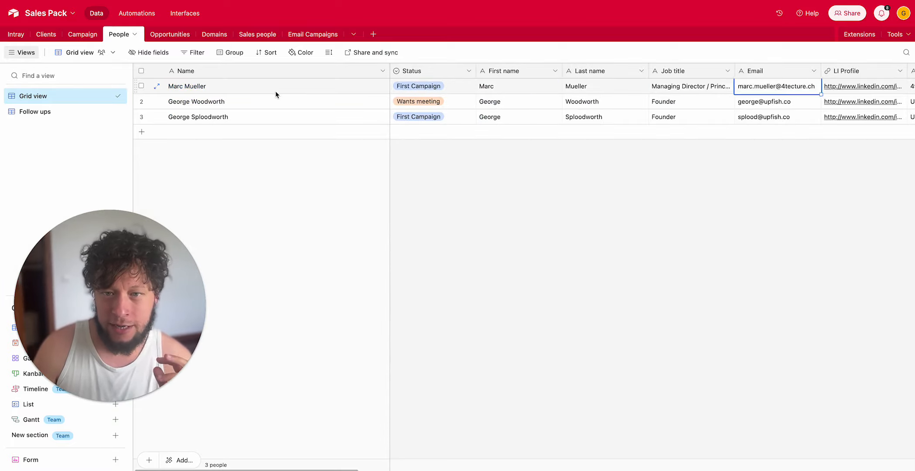
pyautogui.press('Right')
pyautogui.press('Right')
pyautogui.press('Right')
pyautogui.press('Right')
pyautogui.press('Right')
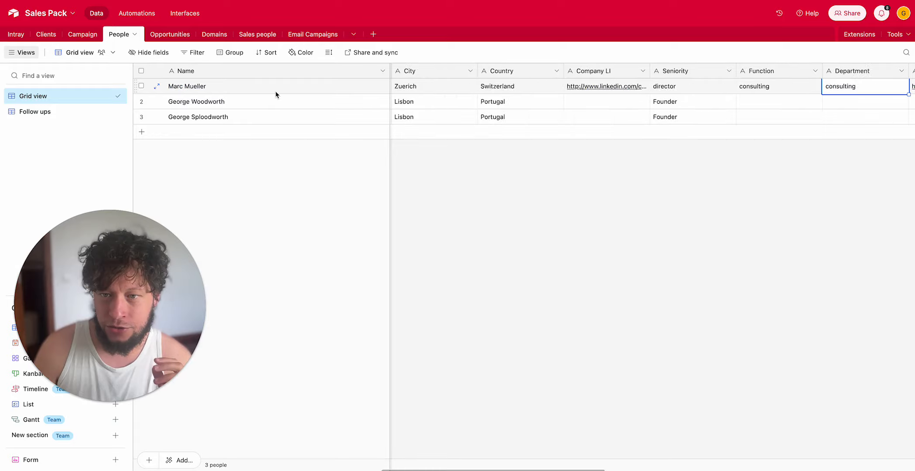
pyautogui.press('Left')
pyautogui.press('Left')
pyautogui.press('Right')
pyautogui.press('Right')
pyautogui.press('Right')
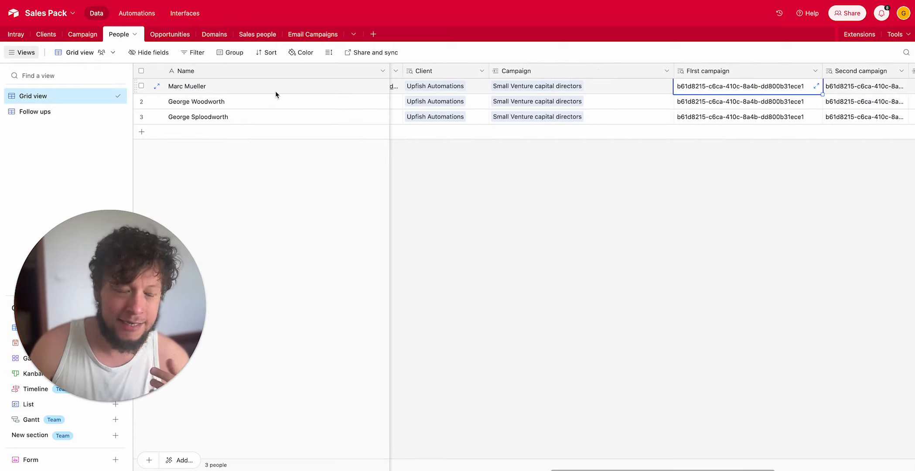
# Step: Review the first person's Second campaign, Opportunities, Last modified and Notes fields, and return to First campaign
pyautogui.press('Right')
pyautogui.press('Right')
pyautogui.press('Right')
pyautogui.press('Right')
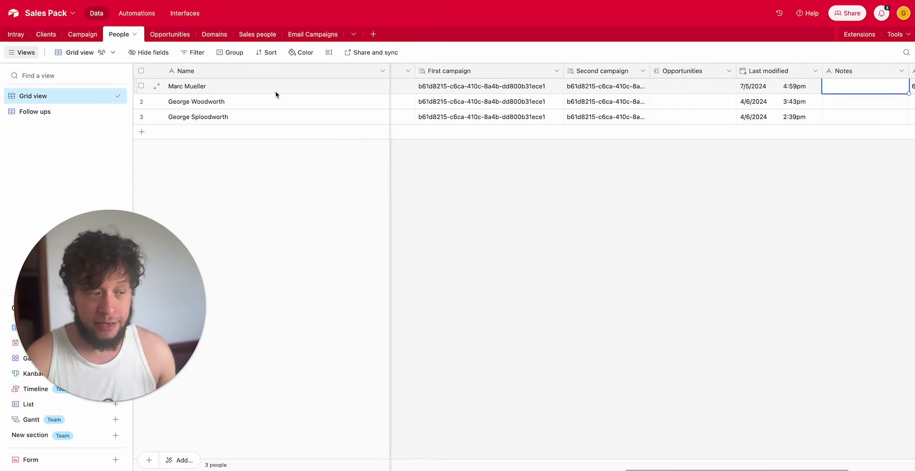
pyautogui.press('Left')
pyautogui.press('Left')
pyautogui.press('Left')
pyautogui.press('Left')
pyautogui.press('Left')
pyautogui.press('Left')
pyautogui.press('Left')
pyautogui.press('Right')
pyautogui.press('Right')
pyautogui.press('Right')
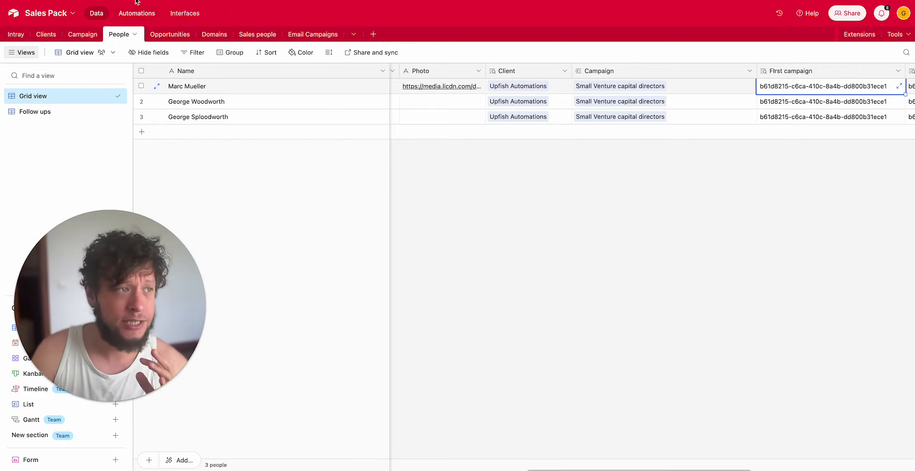
# Step: Glance at the Make scenario, return to Airtable's Campaign table, and inspect the Instantly ID and linked email campaign of CTOs in POrtugal
pyautogui.hotkey('ctrl', 'Tab')
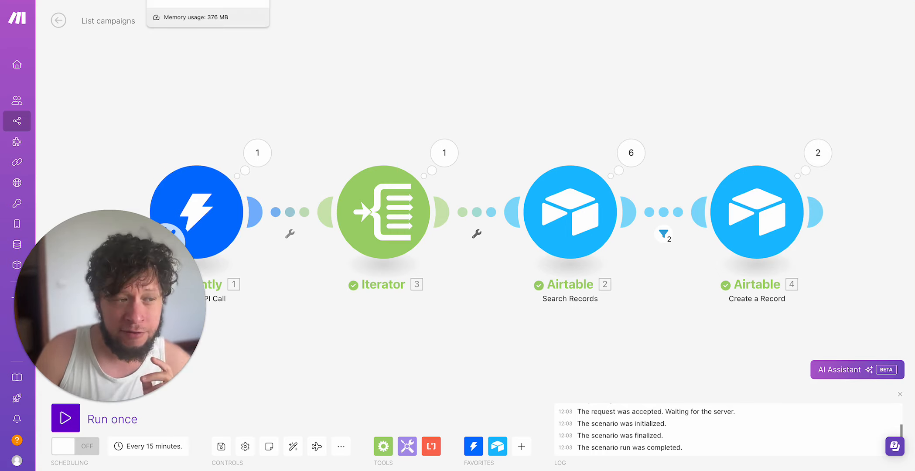
pyautogui.click(187, 1)
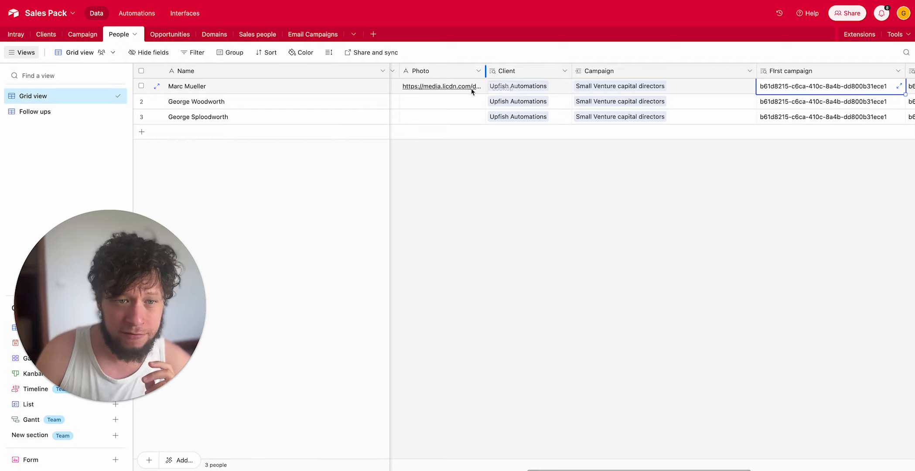
pyautogui.click(266, 102)
pyautogui.click(78, 39)
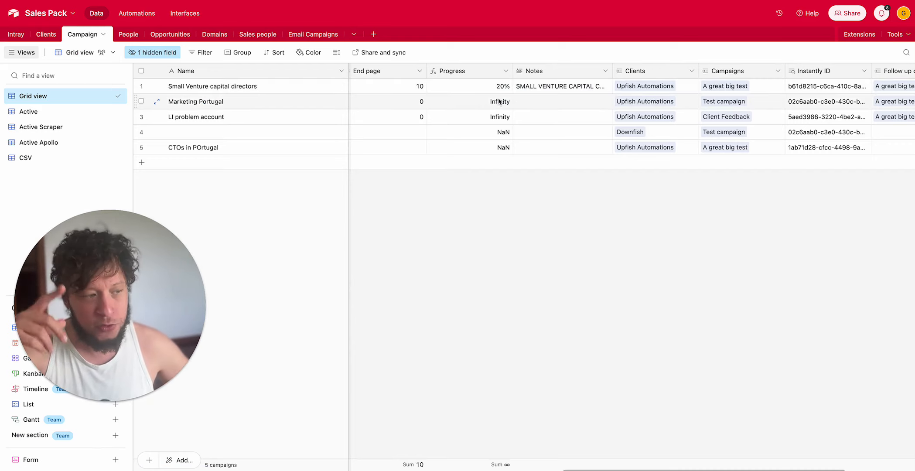
pyautogui.click(856, 146)
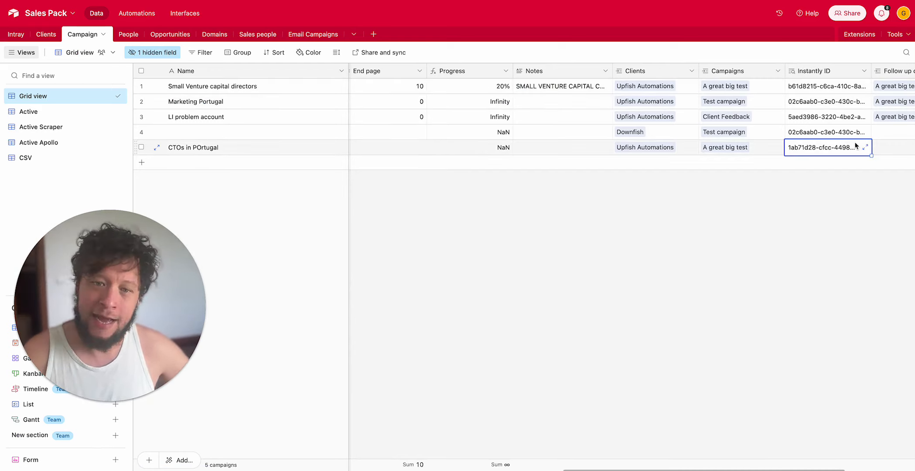
pyautogui.click(760, 147)
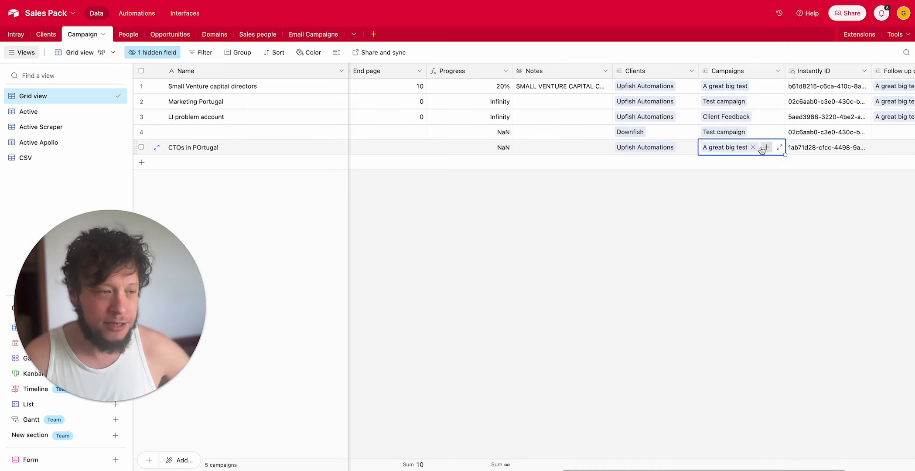
# Step: Add a blank record to the Campaign table and browse the email campaigns that can be linked to CTOs in POrtugal
pyautogui.click(714, 165)
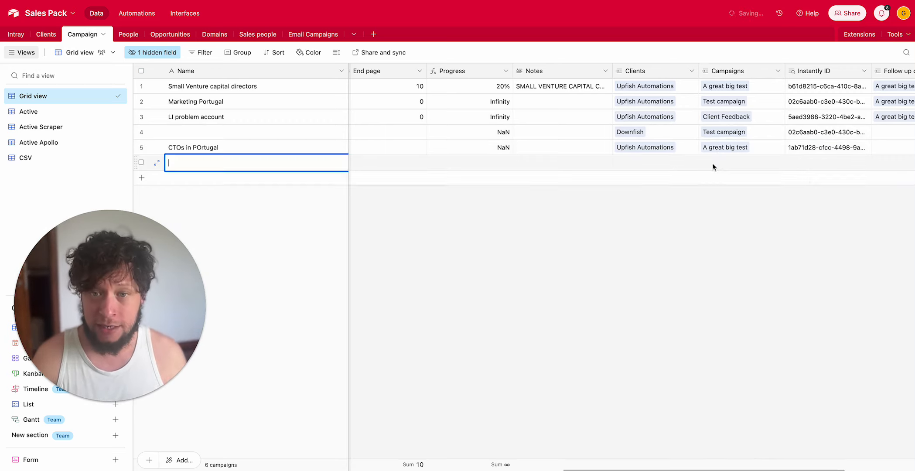
pyautogui.click(760, 147)
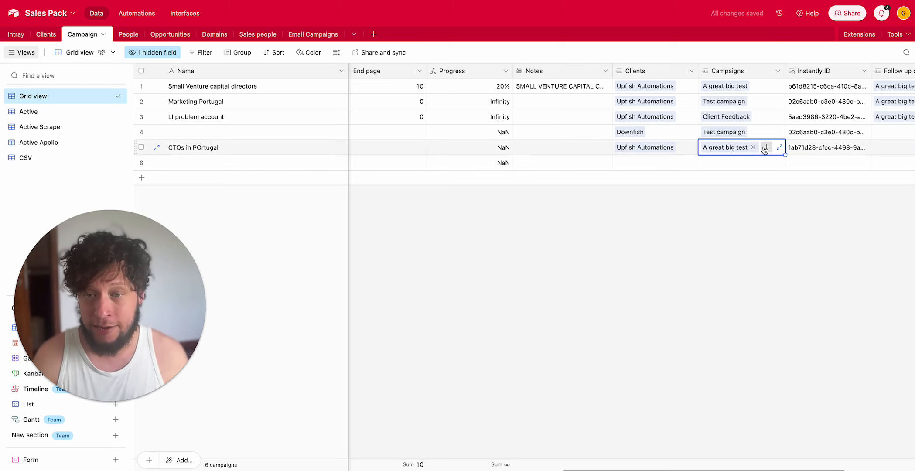
pyautogui.click(765, 149)
pyautogui.scroll(-1, 708, 213)
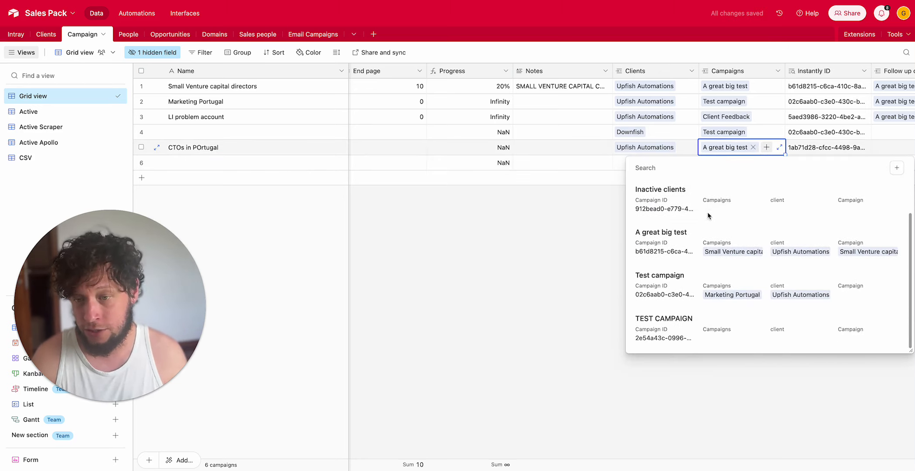
pyautogui.scroll(1, 708, 215)
pyautogui.click(542, 223)
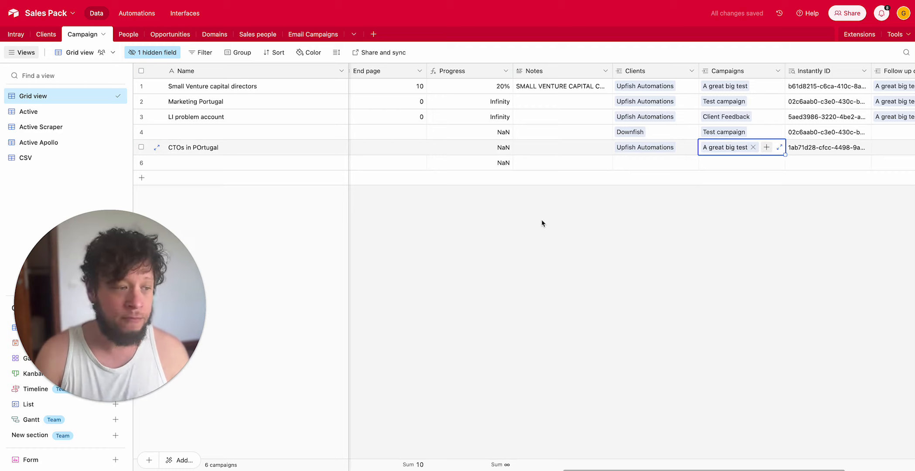